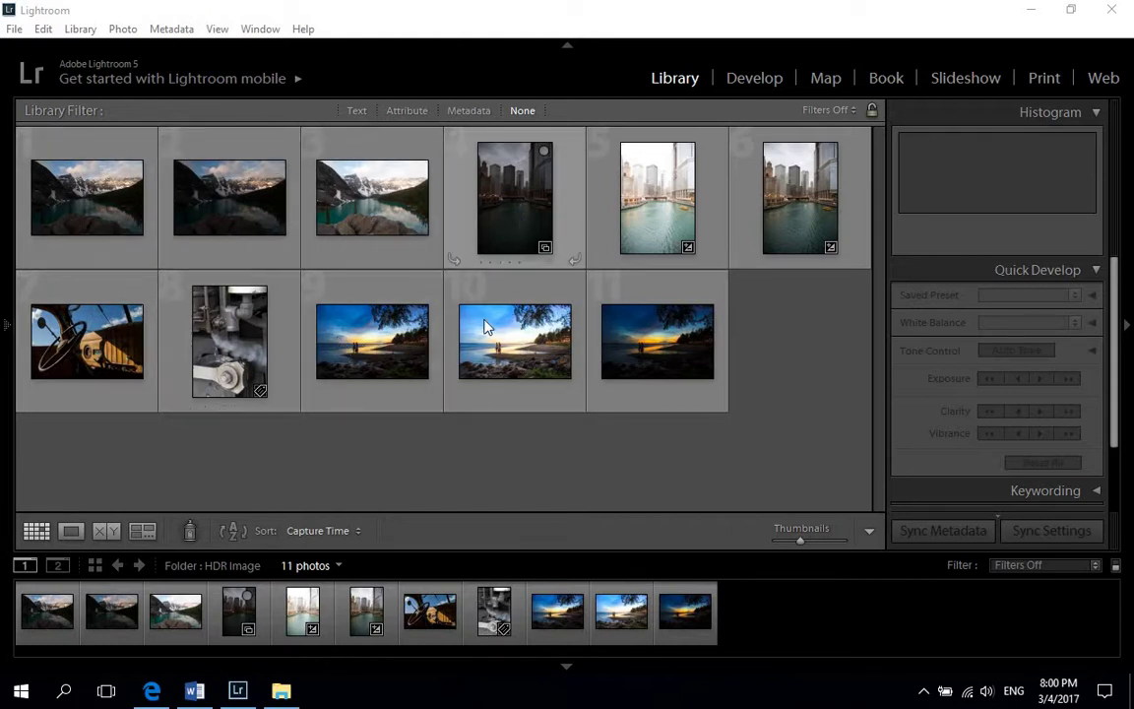
Step: Send the three selected lake exposures to Photoshop's Merge to HDR Pro, bypassing the compatibility warning
left_click(98, 224)
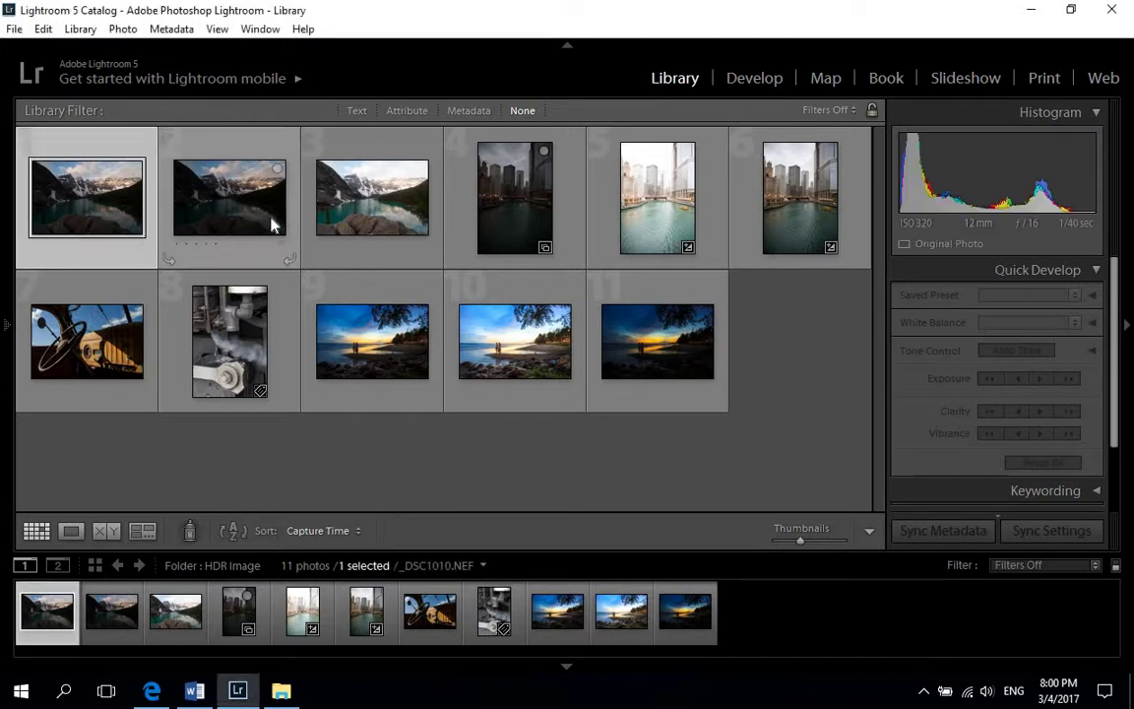
left_click(349, 207, "shift")
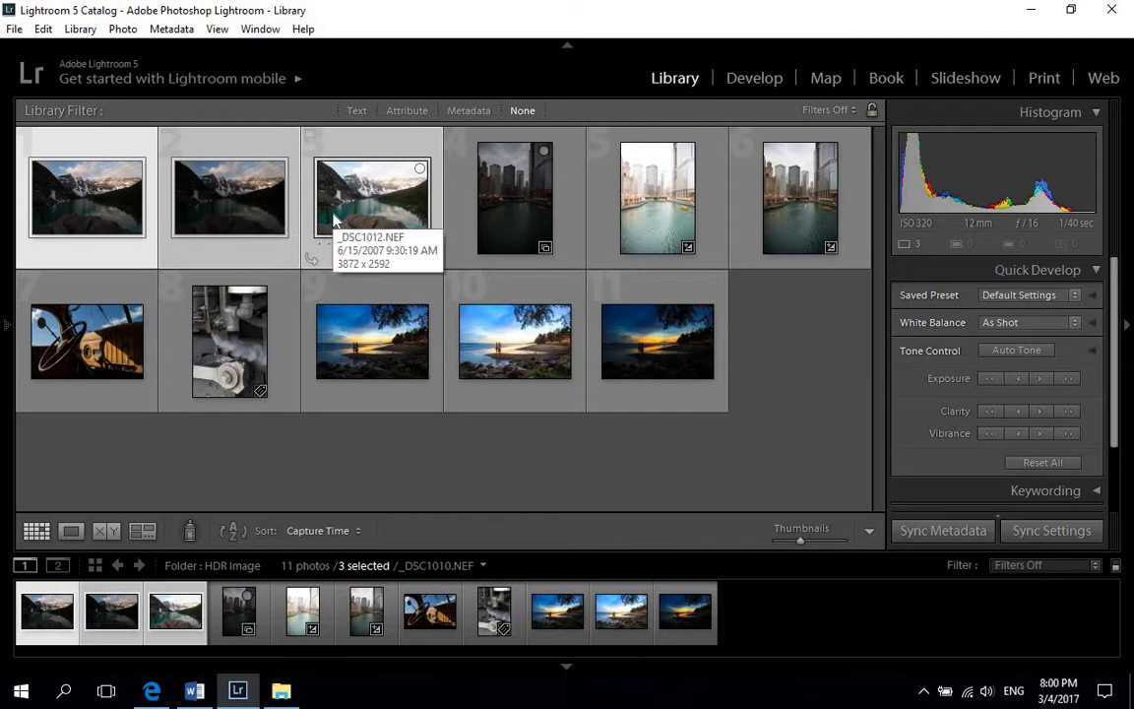
right_click(343, 148)
mouse_move(438, 299)
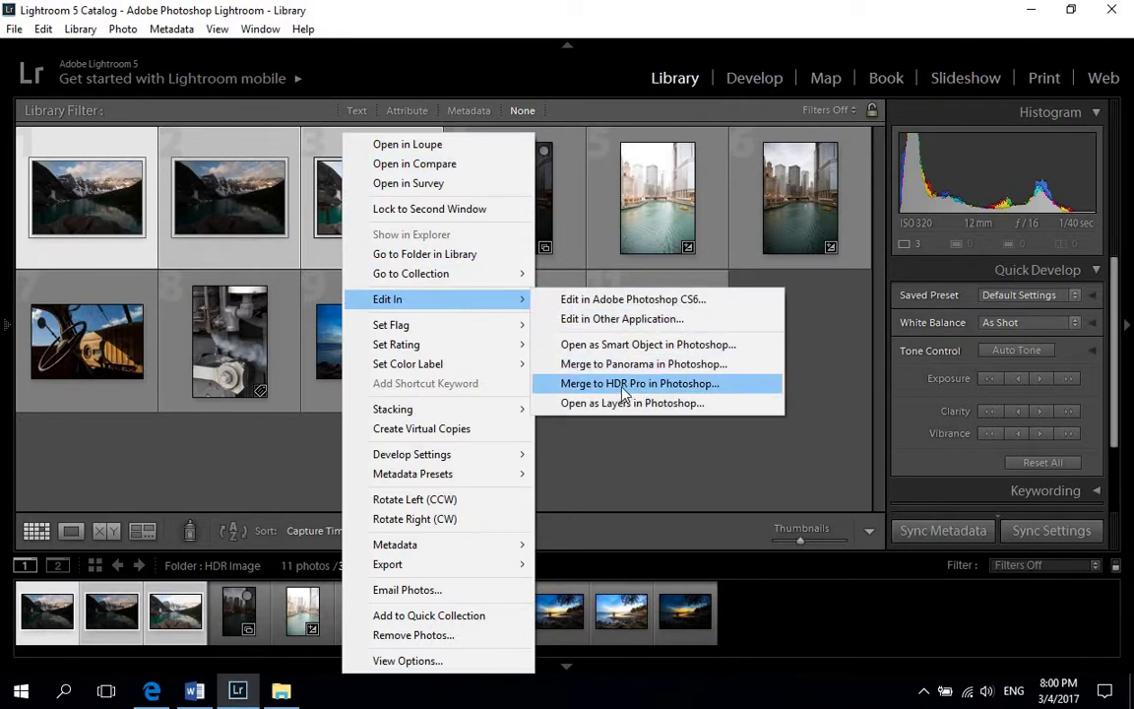
left_click(651, 387)
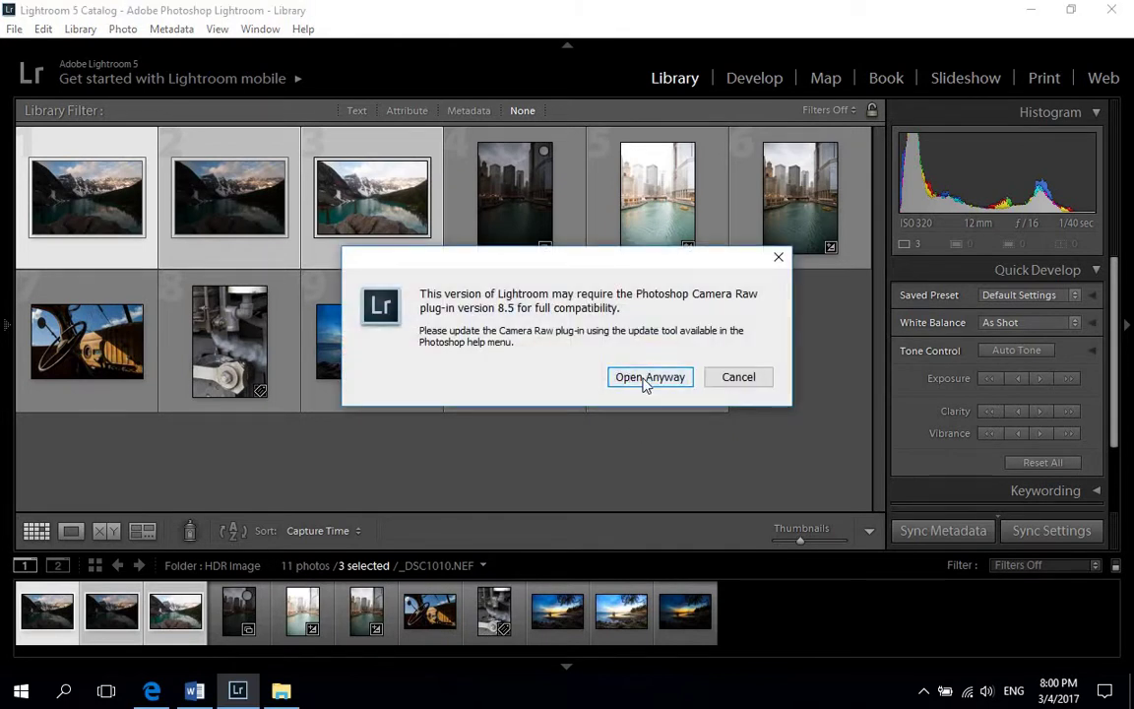
left_click(645, 378)
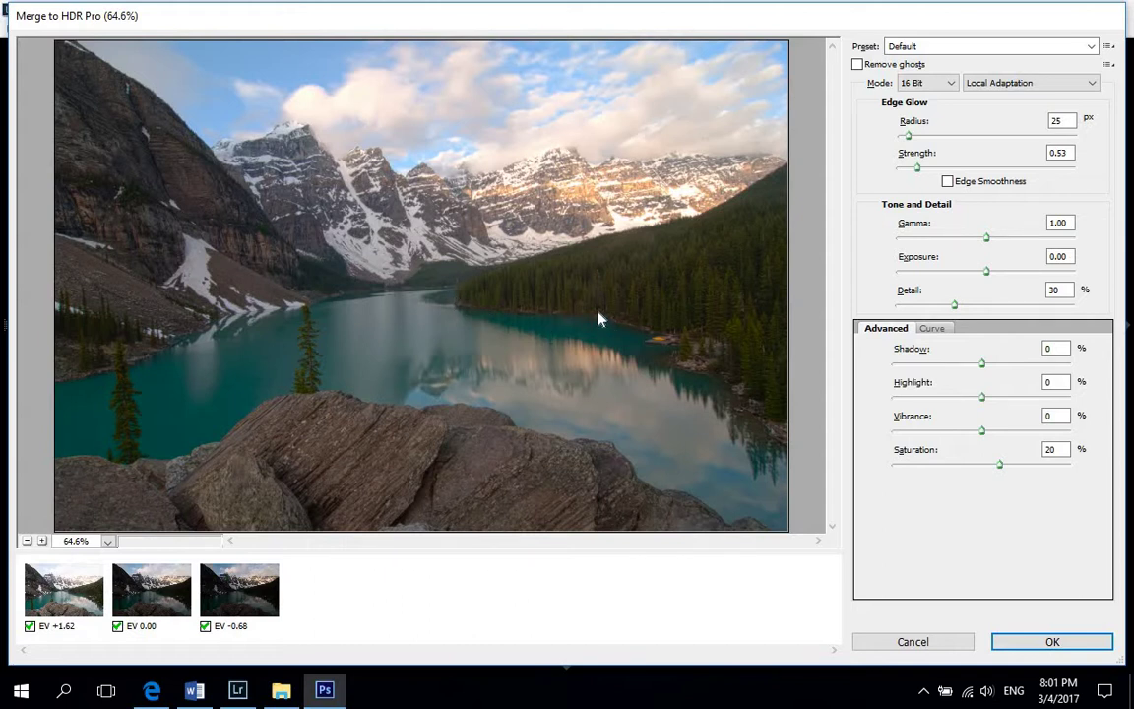
Step: Try the More Saturated and Photorealistic HDR presets, then settle on Saturated
left_click(1092, 50)
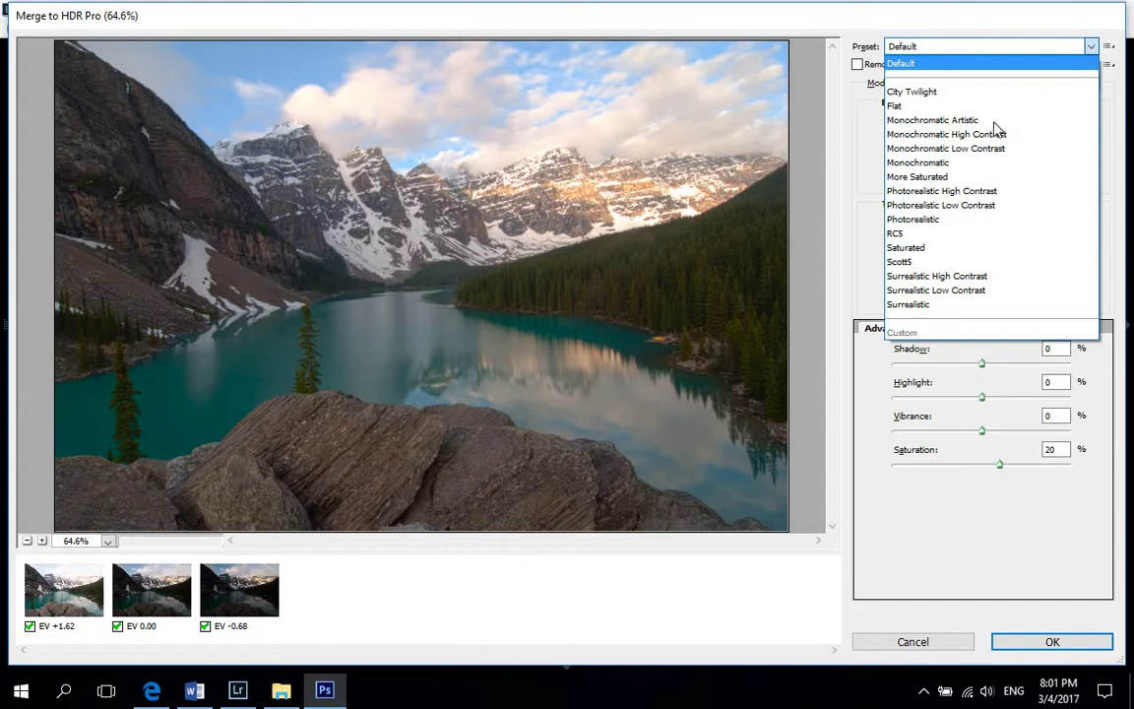
left_click(932, 177)
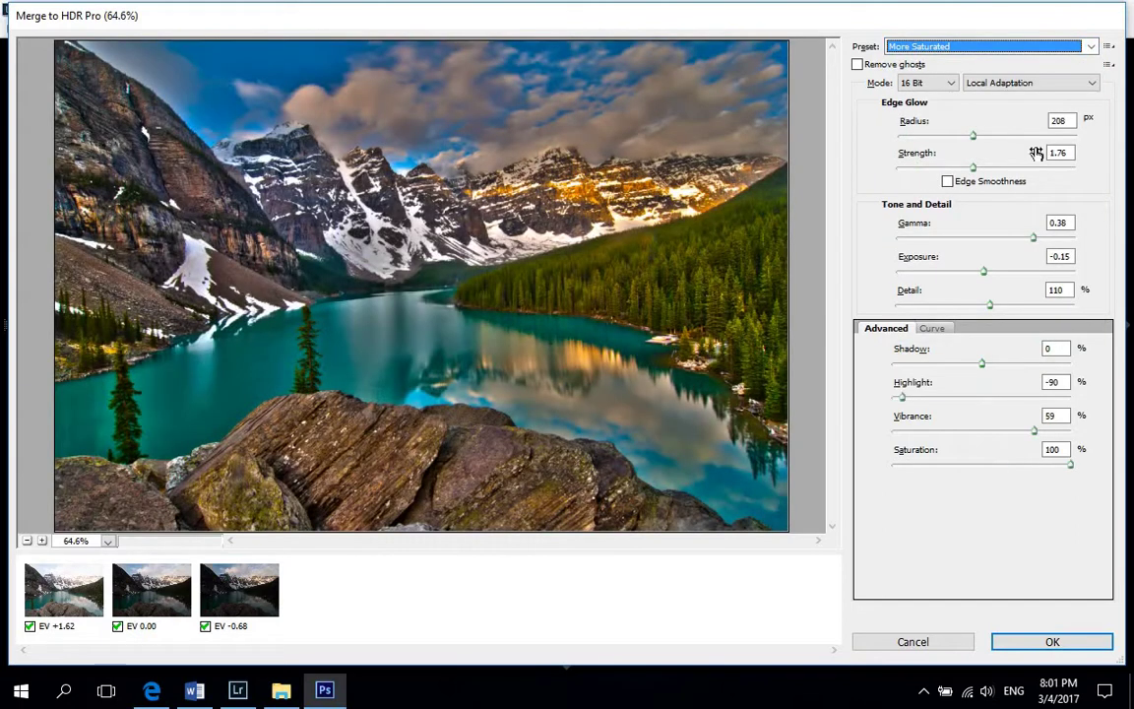
left_click(1092, 50)
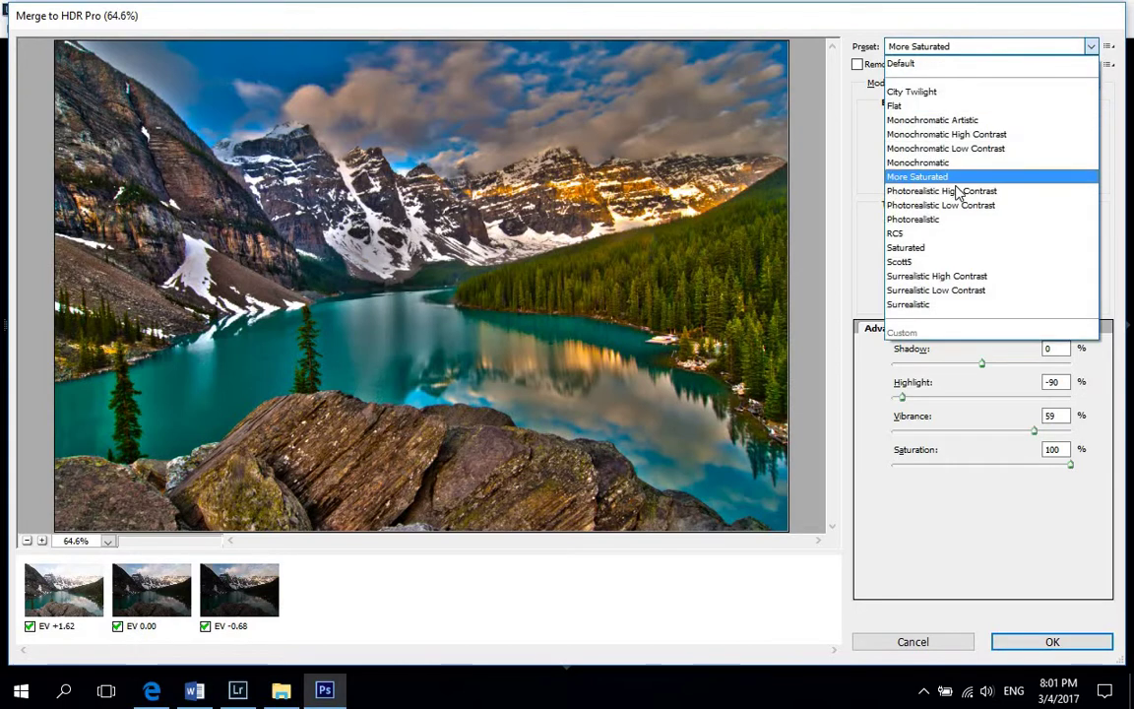
left_click(921, 221)
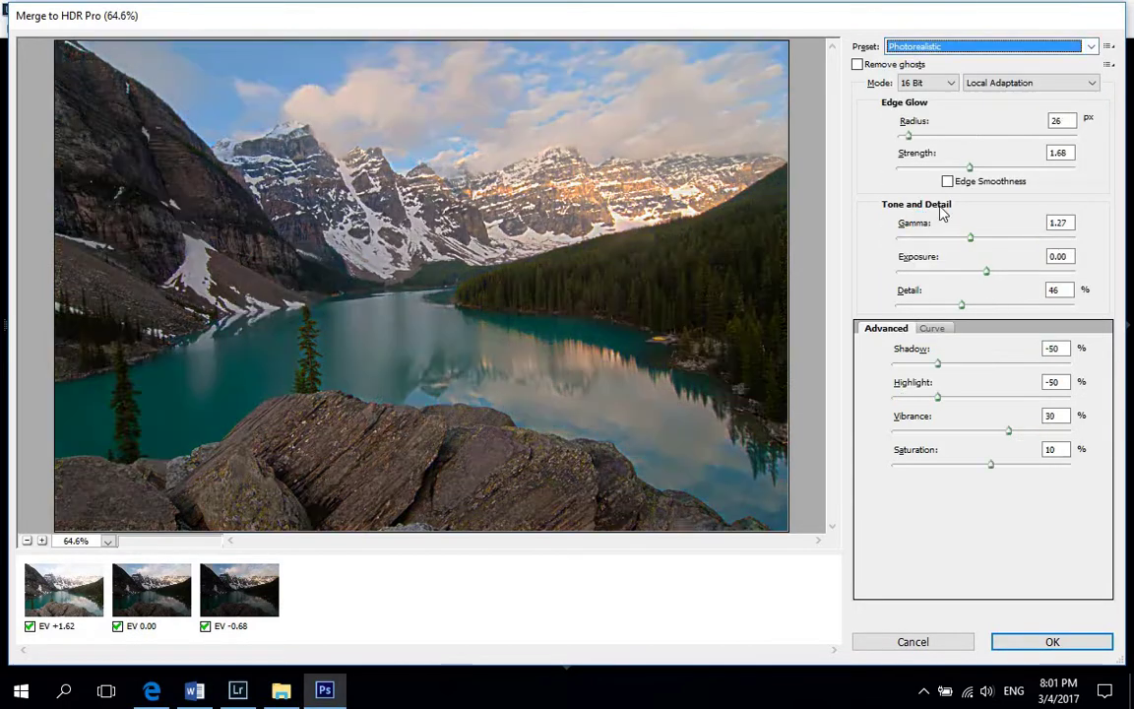
left_click(1091, 49)
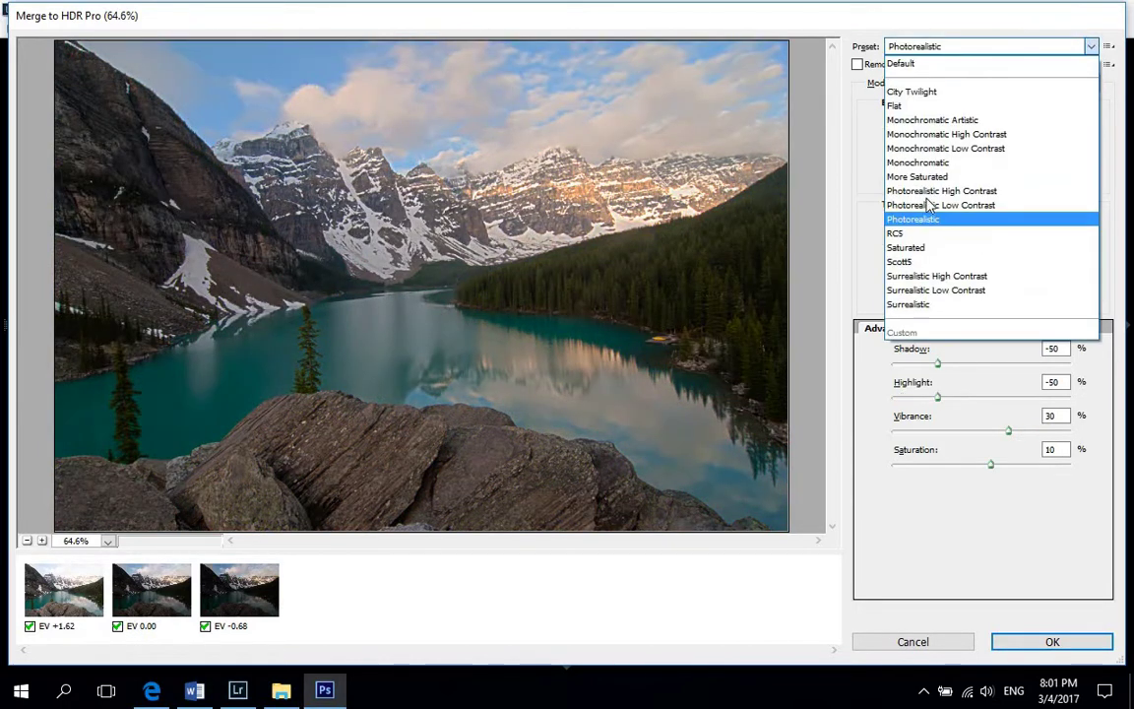
left_click(921, 246)
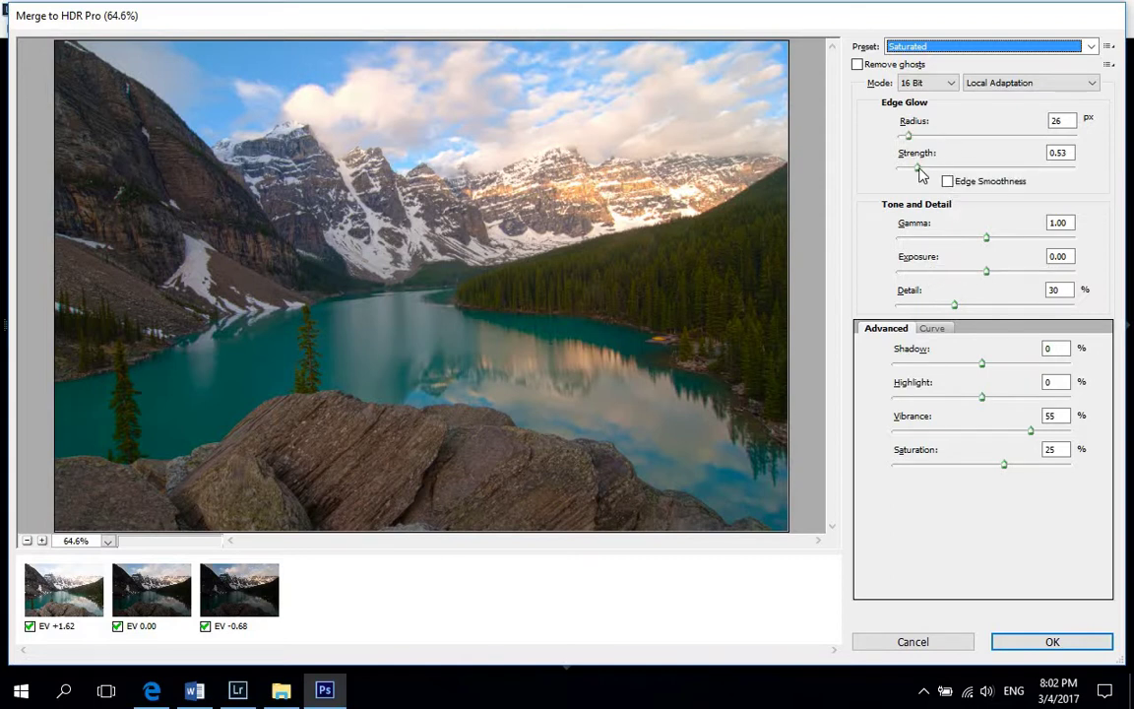
Step: Set Edge Glow to radius 181 px and strength 3.14, and ease gamma to about 0.77
left_click_drag(917, 166, 1024, 167)
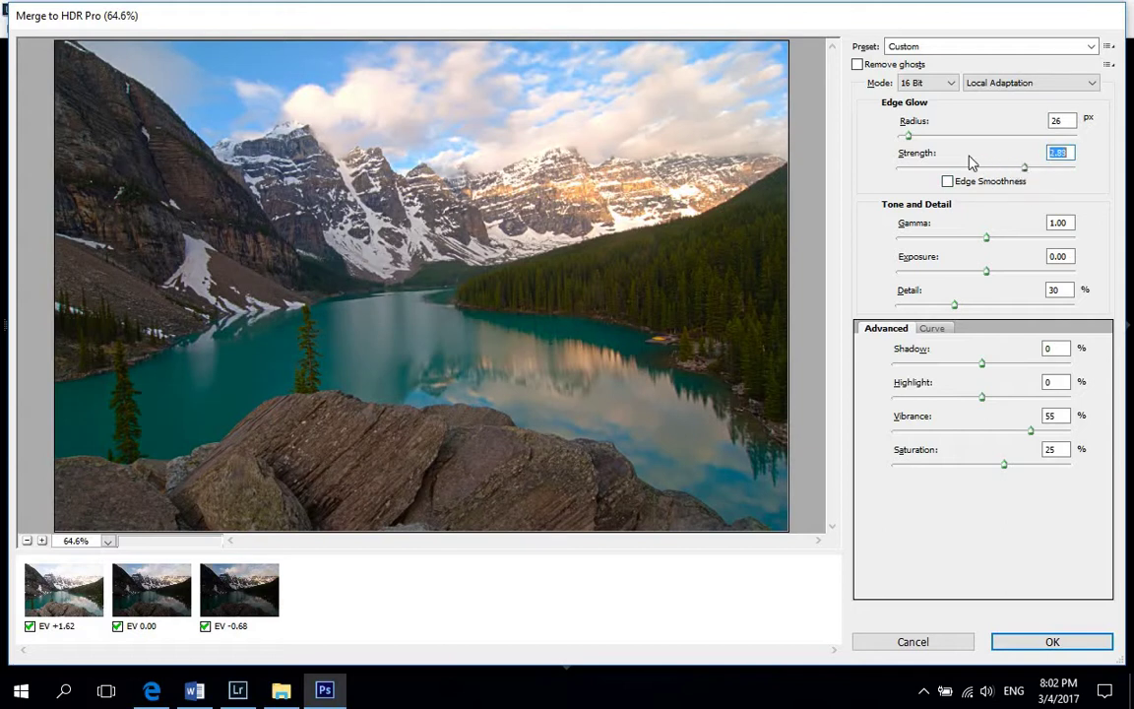
left_click_drag(907, 136, 964, 138)
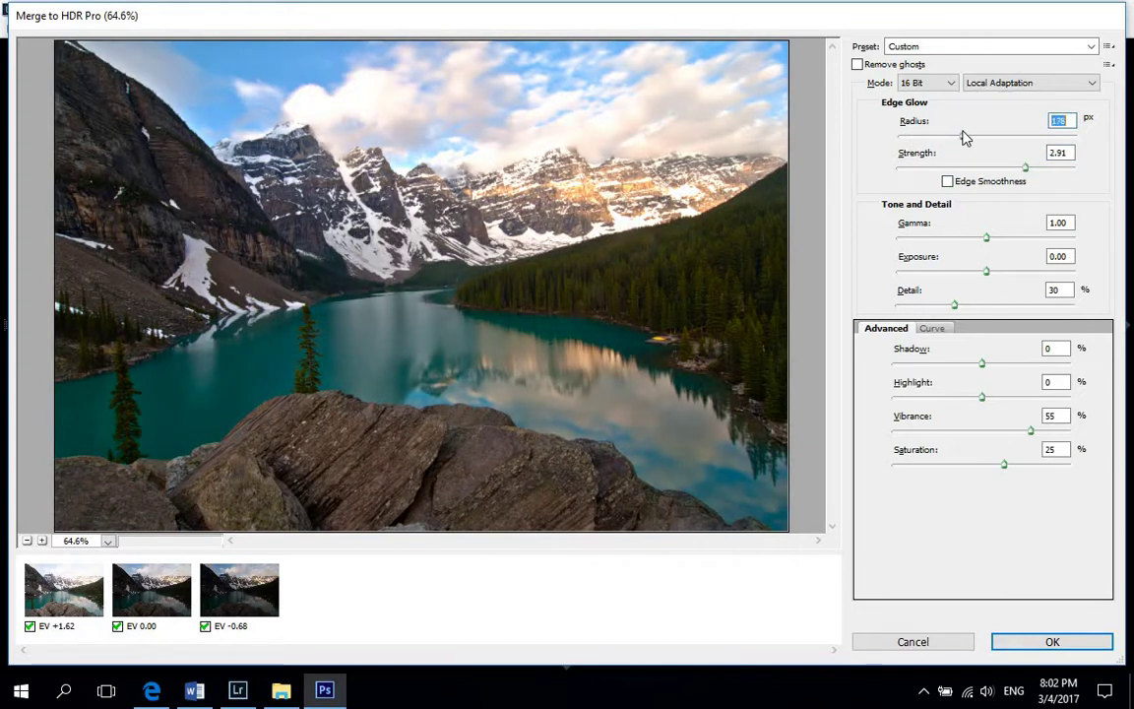
left_click_drag(1025, 168, 1036, 169)
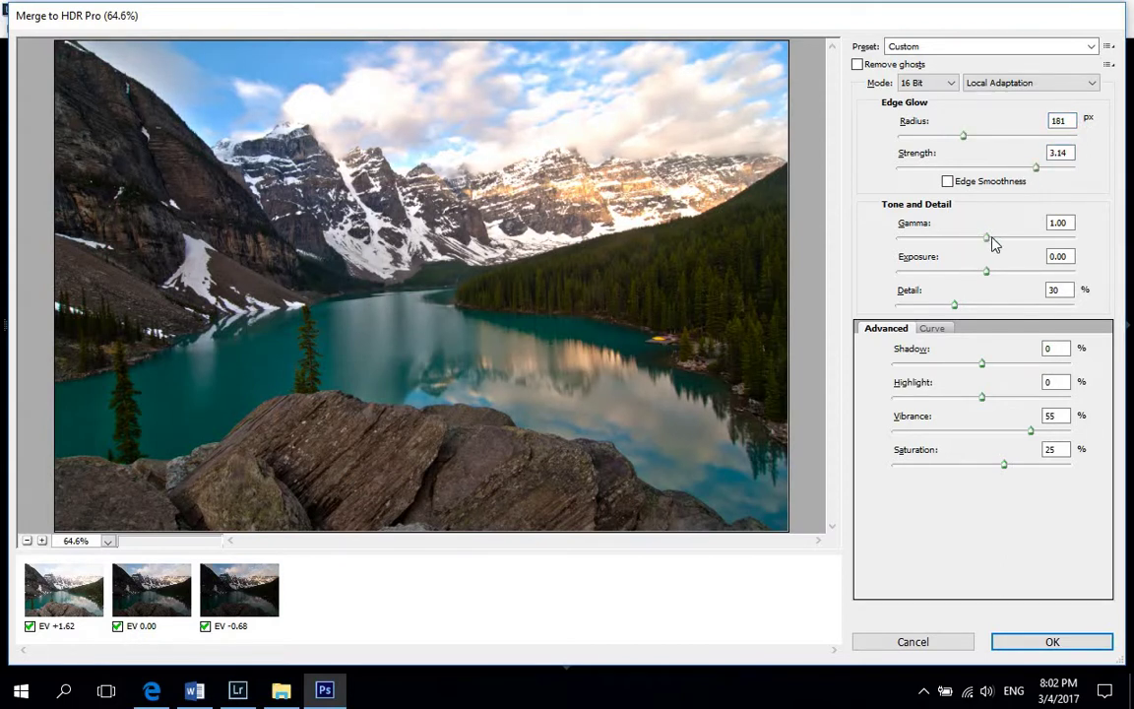
left_click_drag(987, 237, 1005, 237)
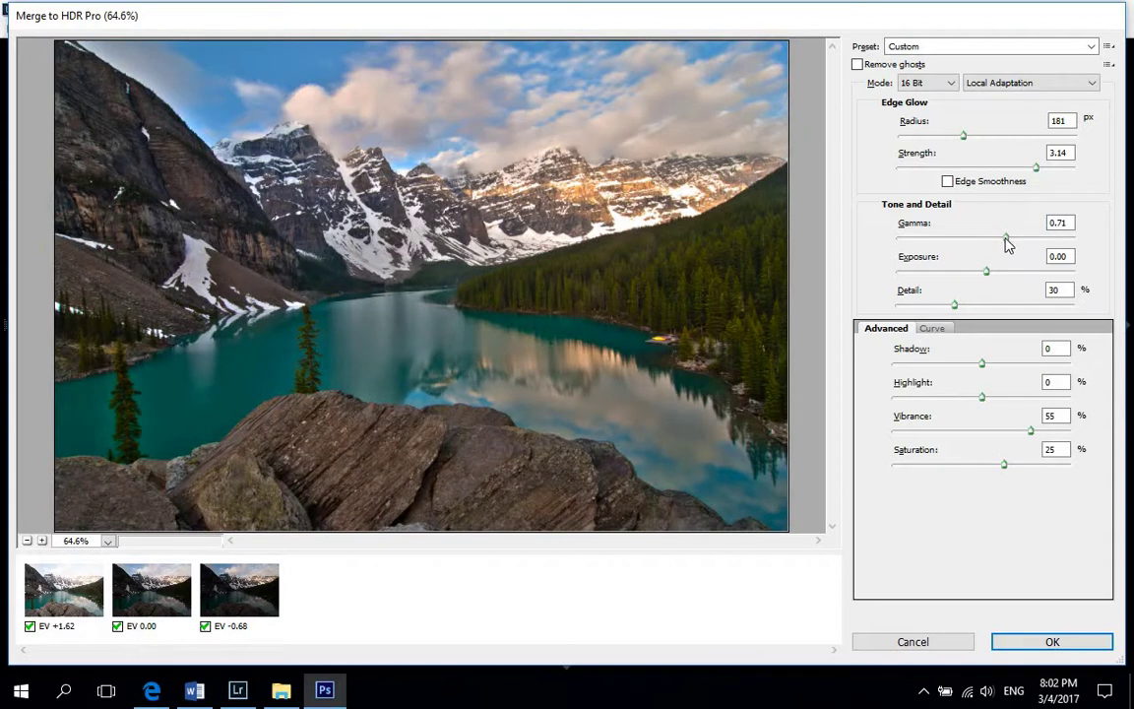
left_click_drag(1005, 237, 1000, 238)
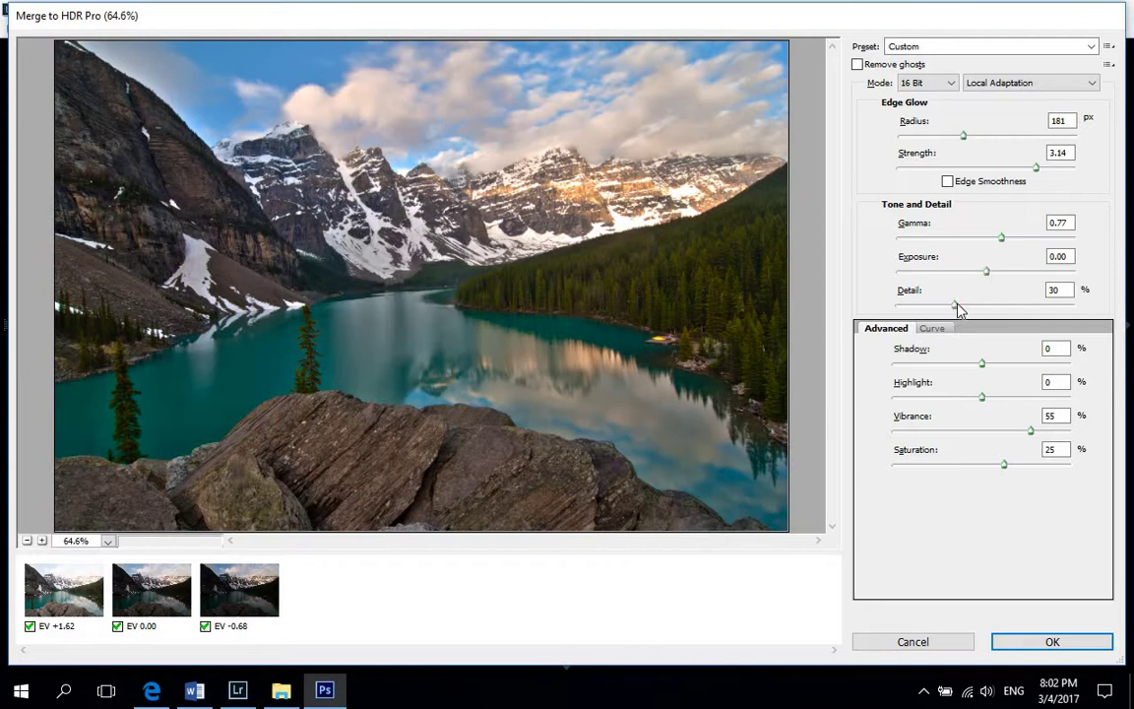
Step: Raise detail to 104, lift shadows to 24 and increase vibrance
left_click_drag(955, 306, 976, 307)
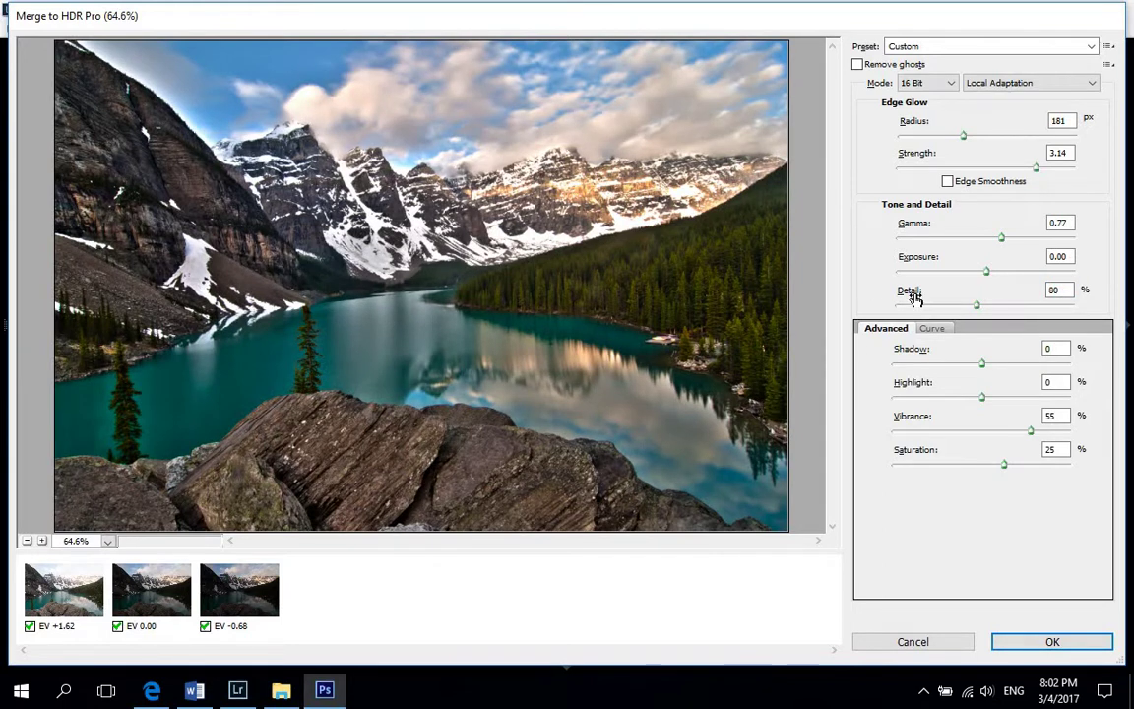
left_click_drag(979, 306, 987, 306)
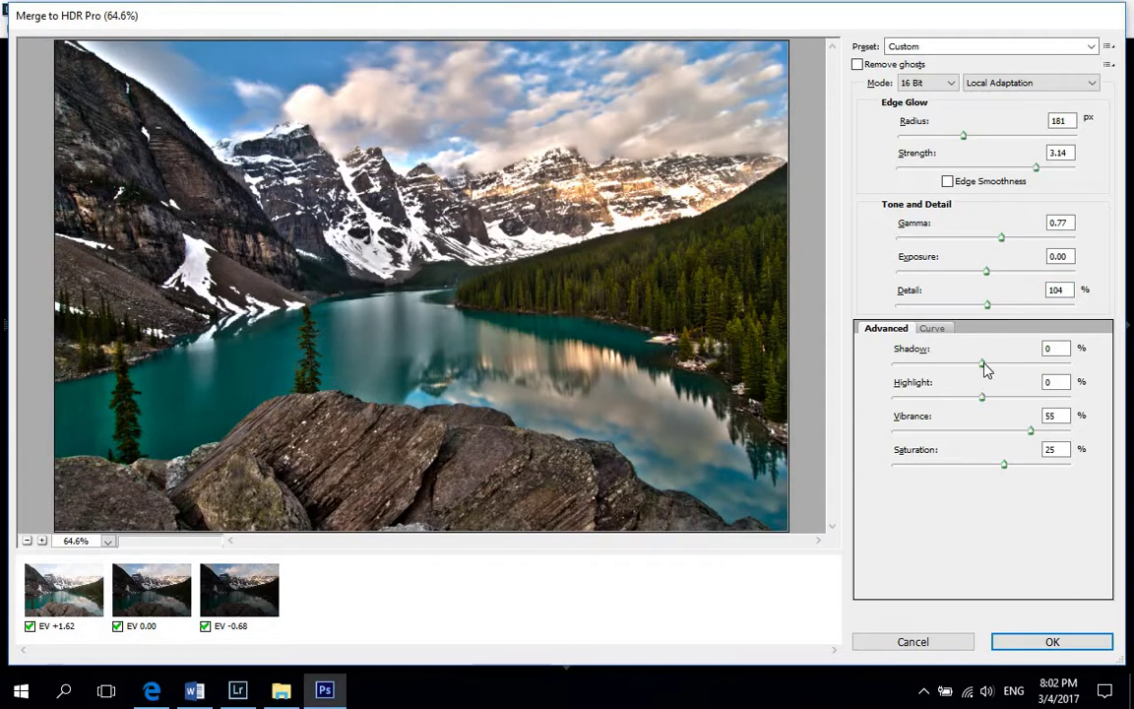
mouse_move(982, 363)
left_mouse_down()
mouse_move(1004, 363)
mouse_move(983, 396)
left_mouse_up()
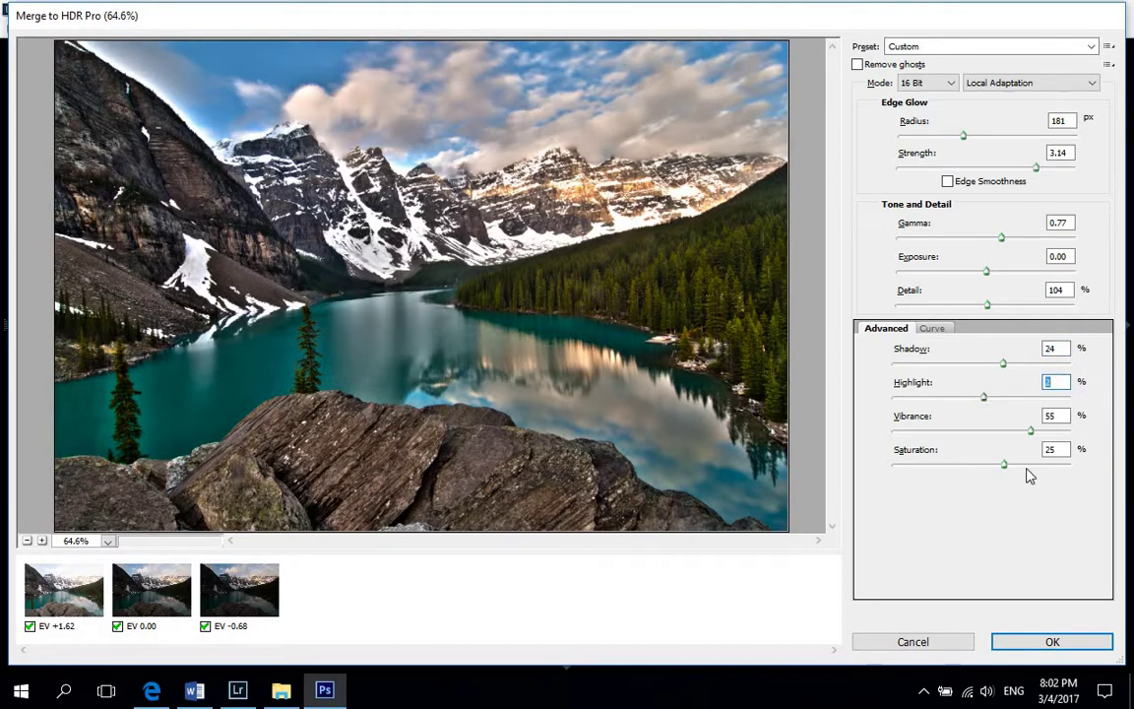
left_click_drag(1031, 431, 1012, 468)
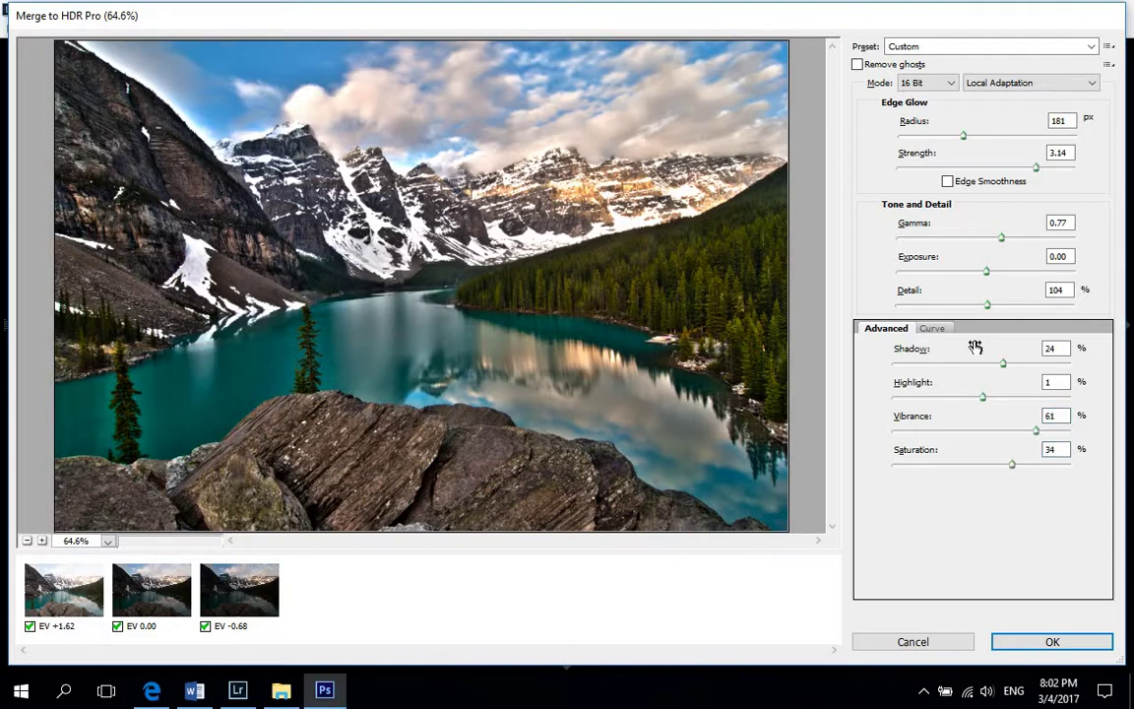
left_click(933, 329)
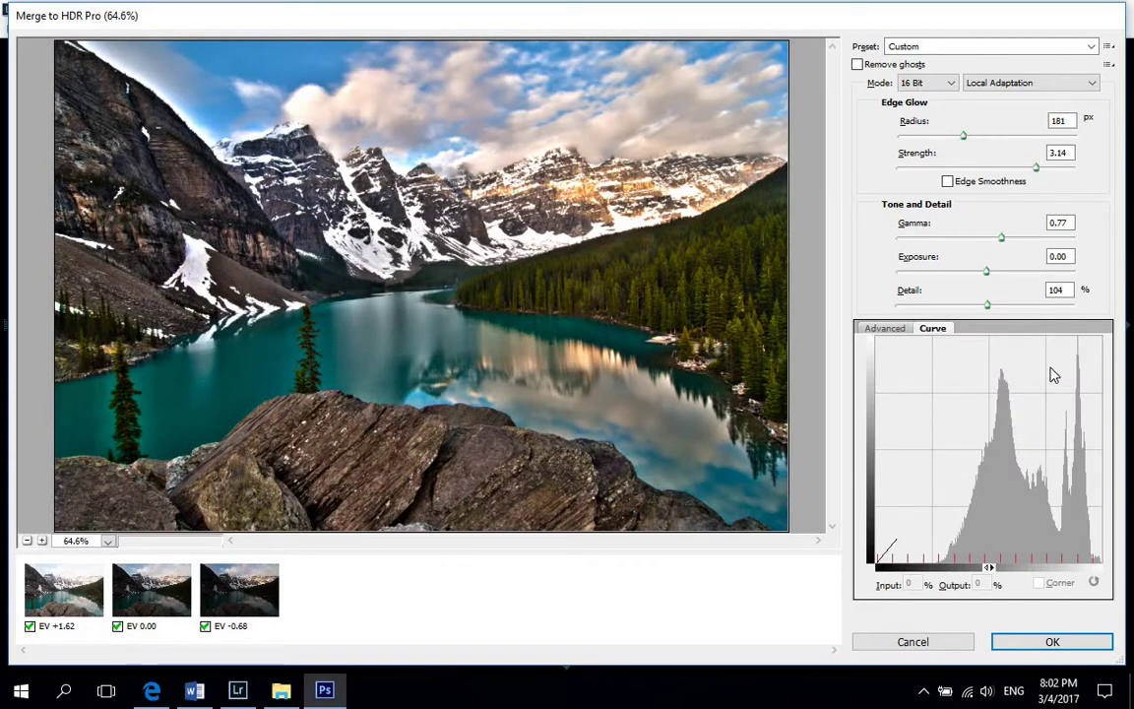
Step: Add a shadow curve point at 23/25 and a highlight point at 80/89
left_click_drag(1053, 374, 1054, 368)
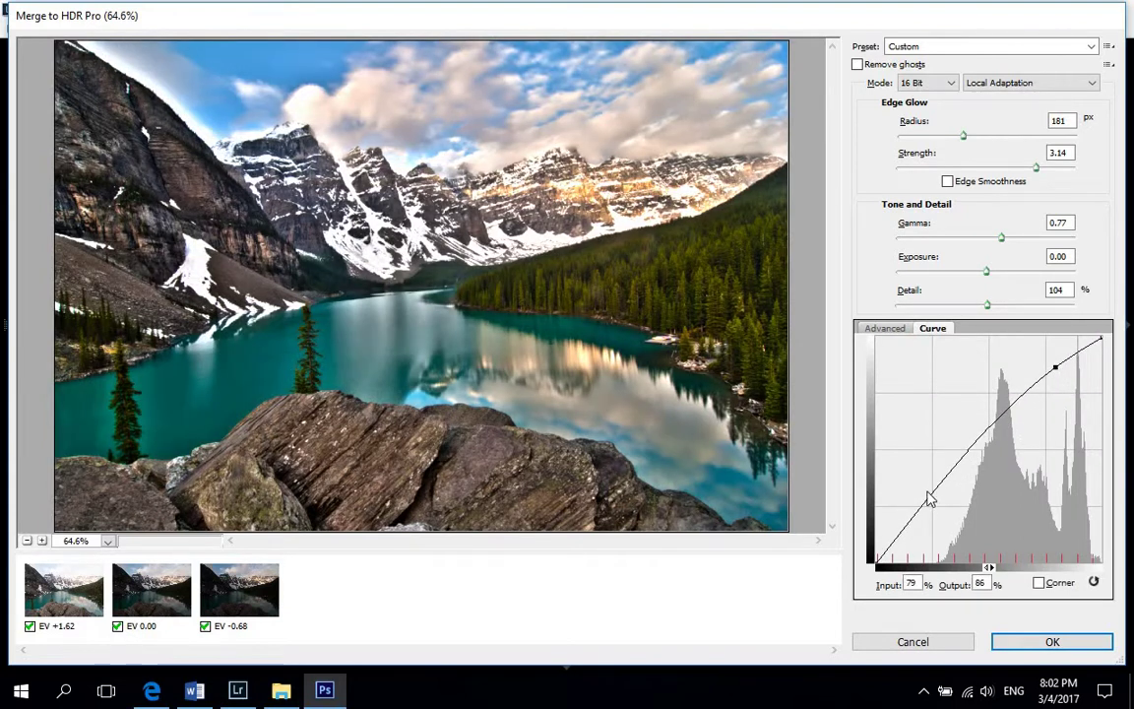
left_click(931, 513)
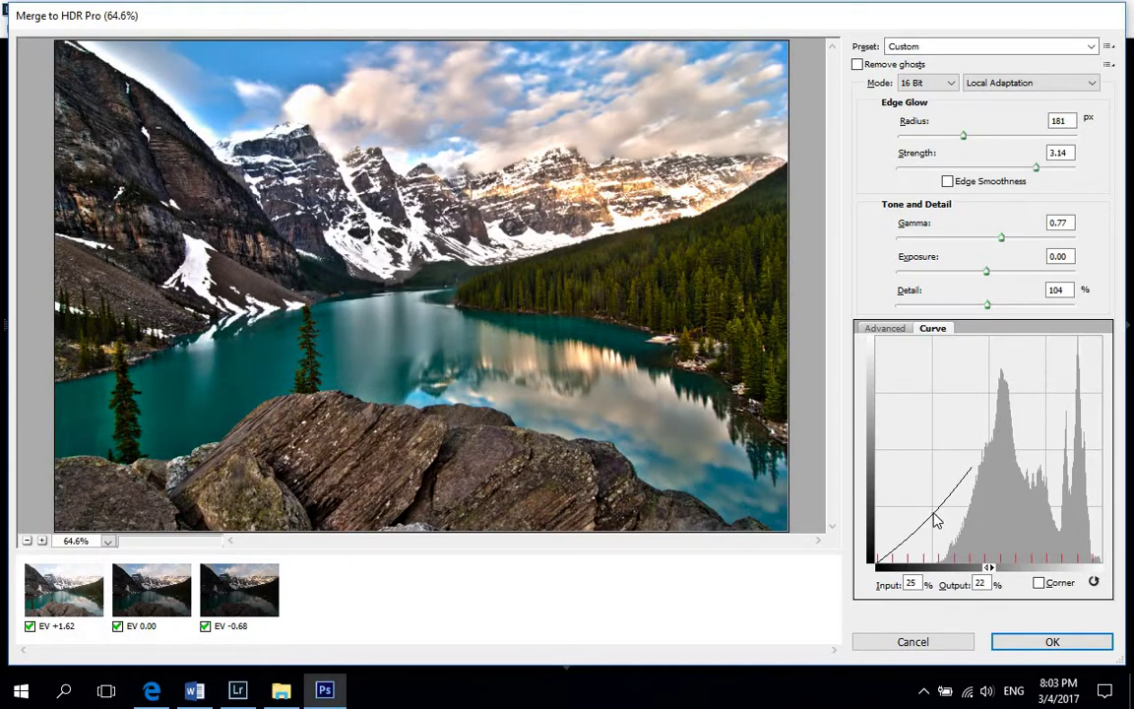
left_click_drag(933, 516, 931, 509)
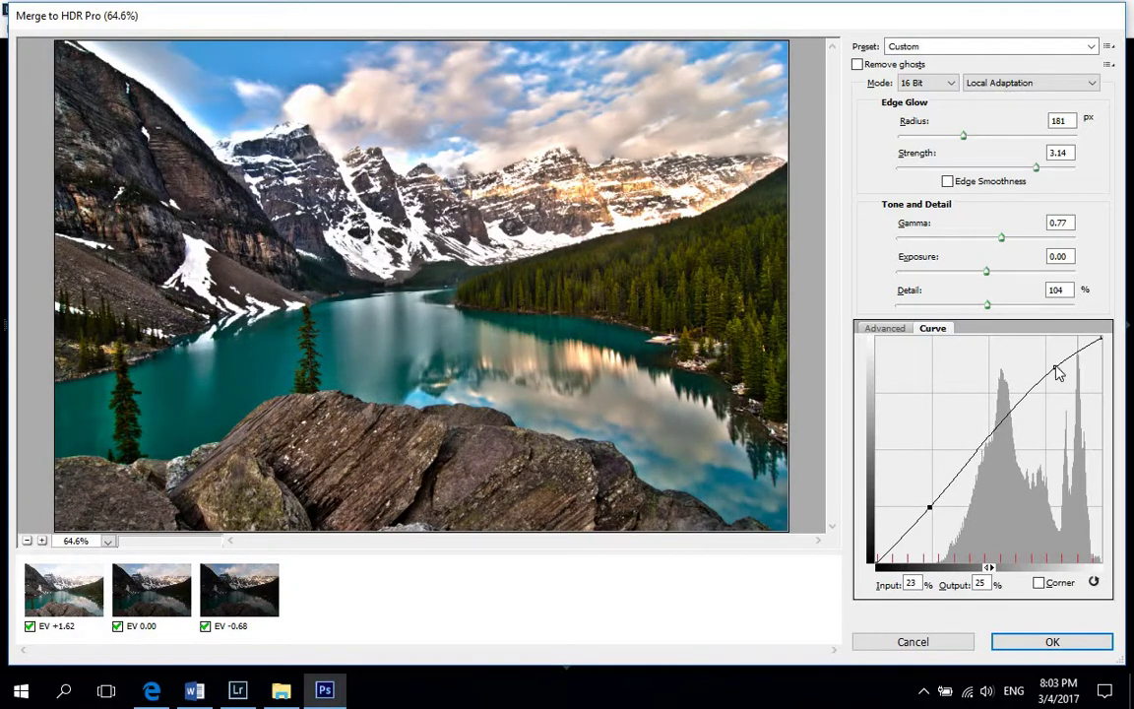
left_click_drag(1056, 369, 1057, 362)
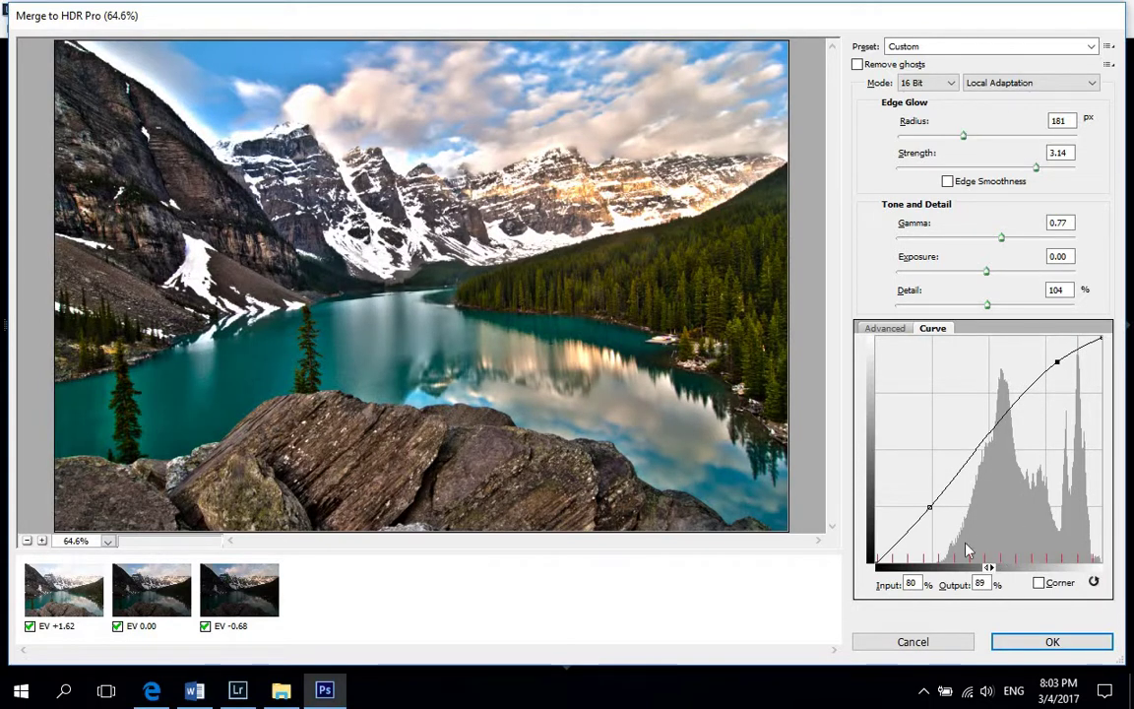
Step: Create the Untitled_HDR2 document from the merge and maximize the Photoshop window
left_click(1045, 644)
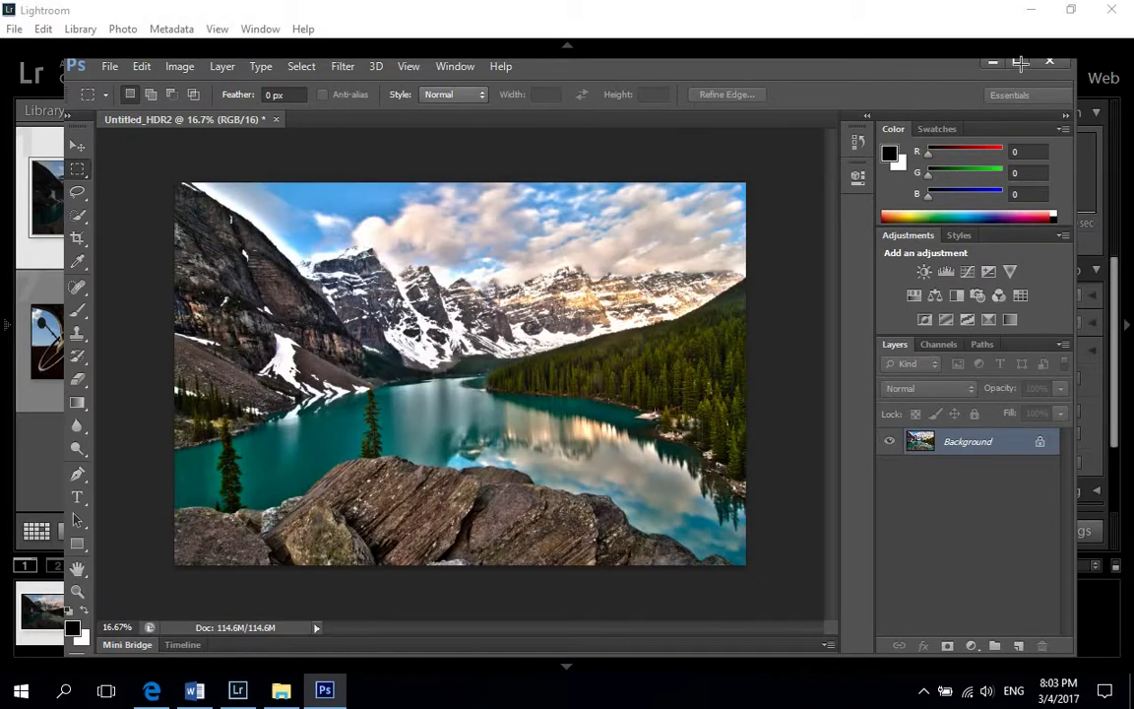
left_click(1017, 63)
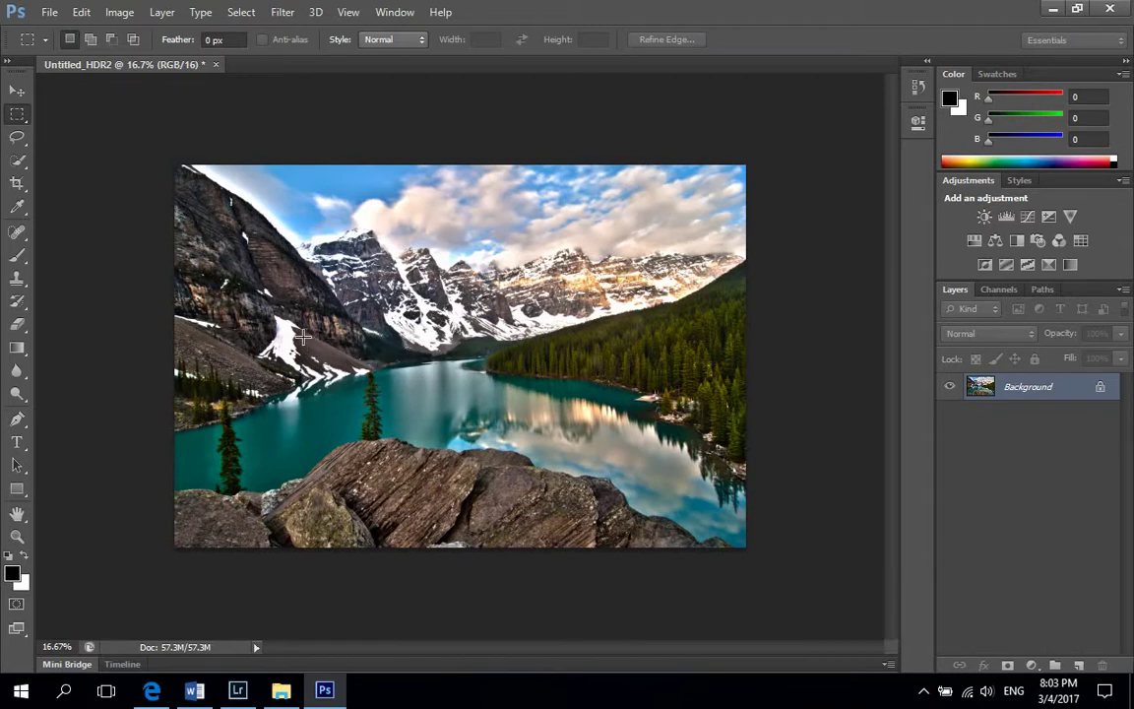
left_click(49, 12)
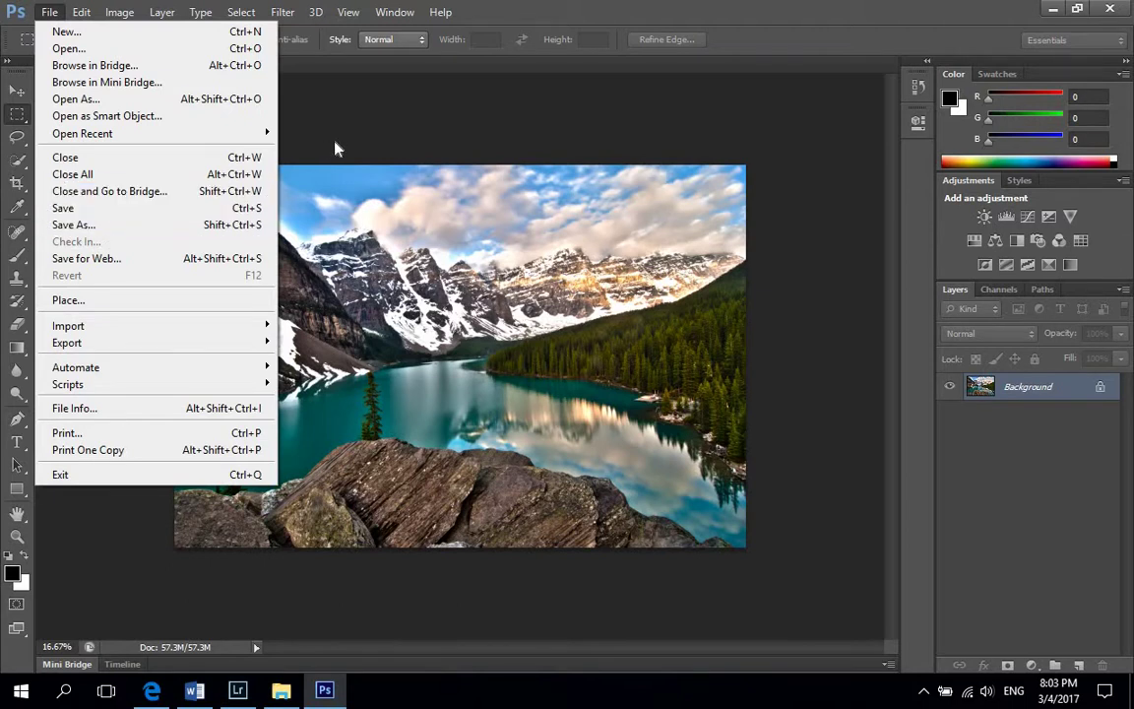
Step: Save the HDR as _DSC1010-Edit.tif and return to Lightroom
left_click(62, 209)
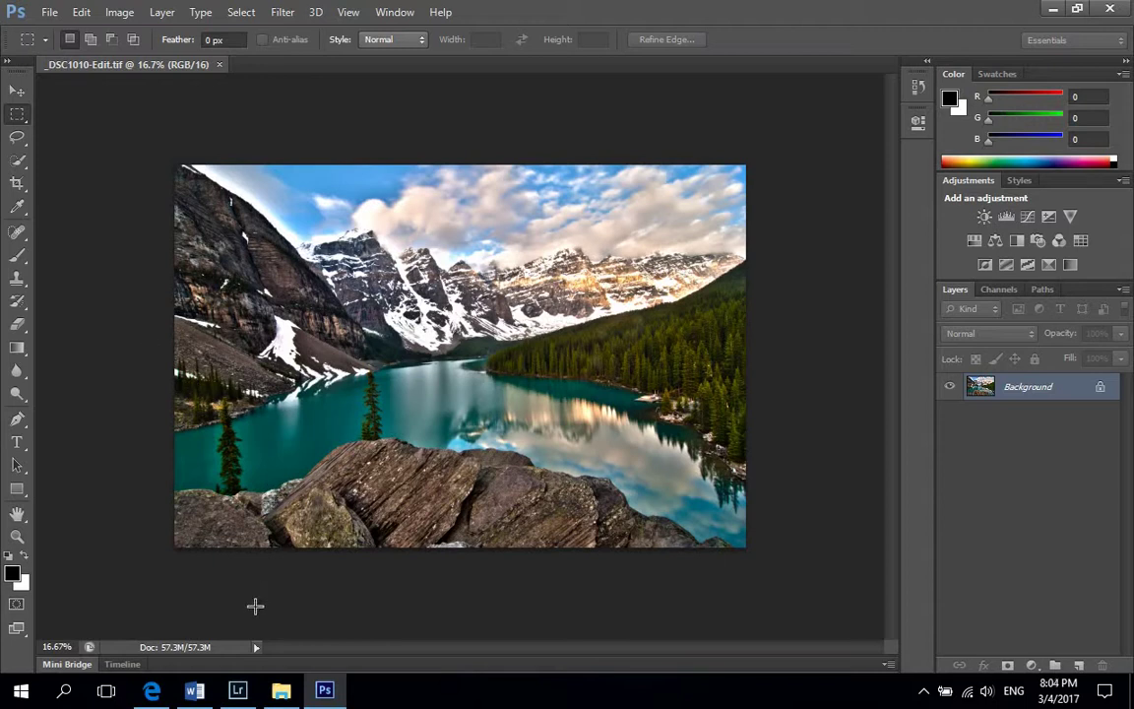
left_click(237, 689)
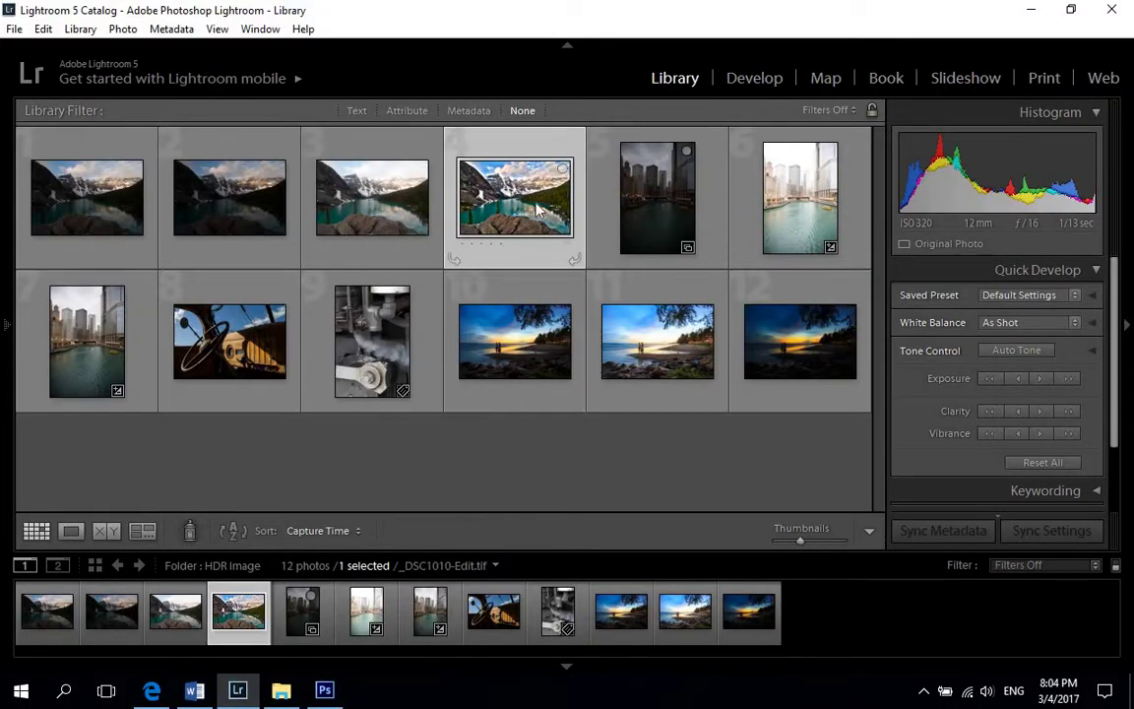
mouse_move(514, 198)
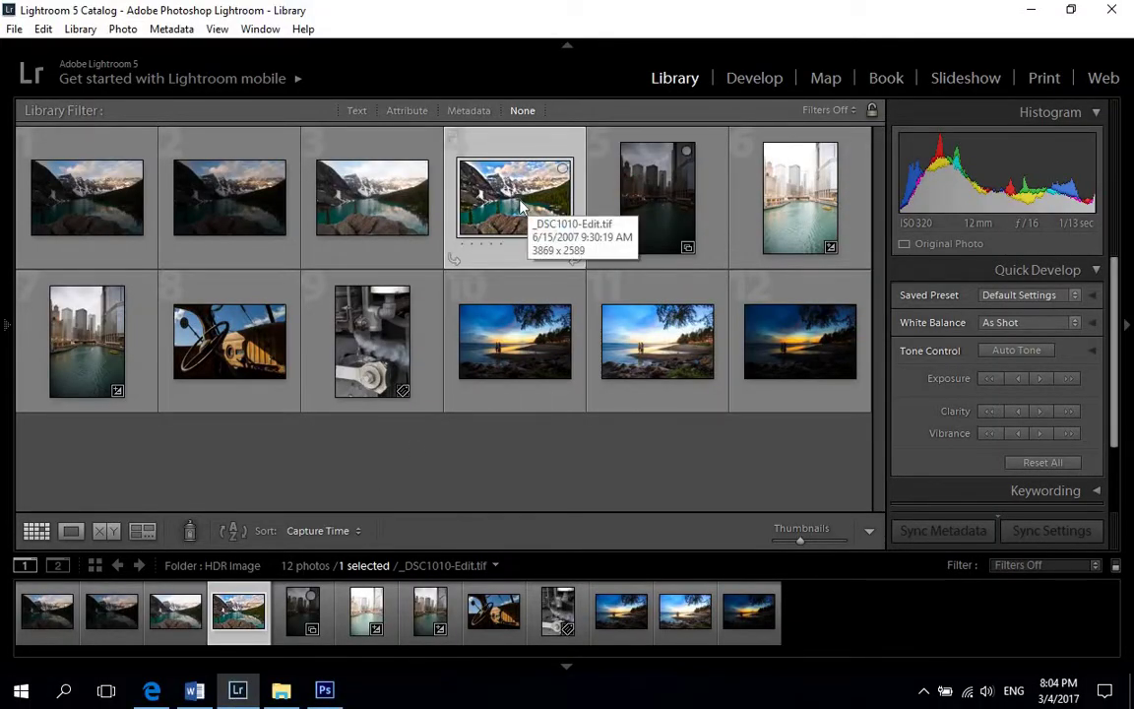
Step: Compare the three bracketed exposures, then open _DSC1010-Edit.tif in the Develop module
left_click(88, 201)
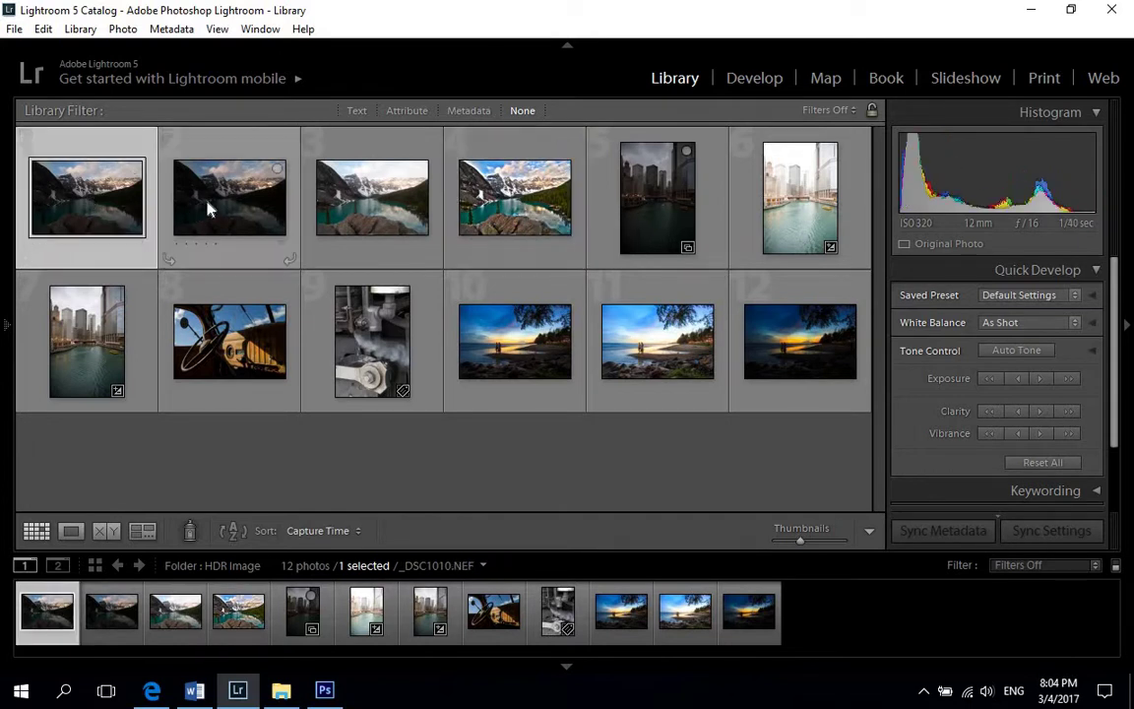
left_click(208, 205)
left_click(360, 211)
left_click(495, 211)
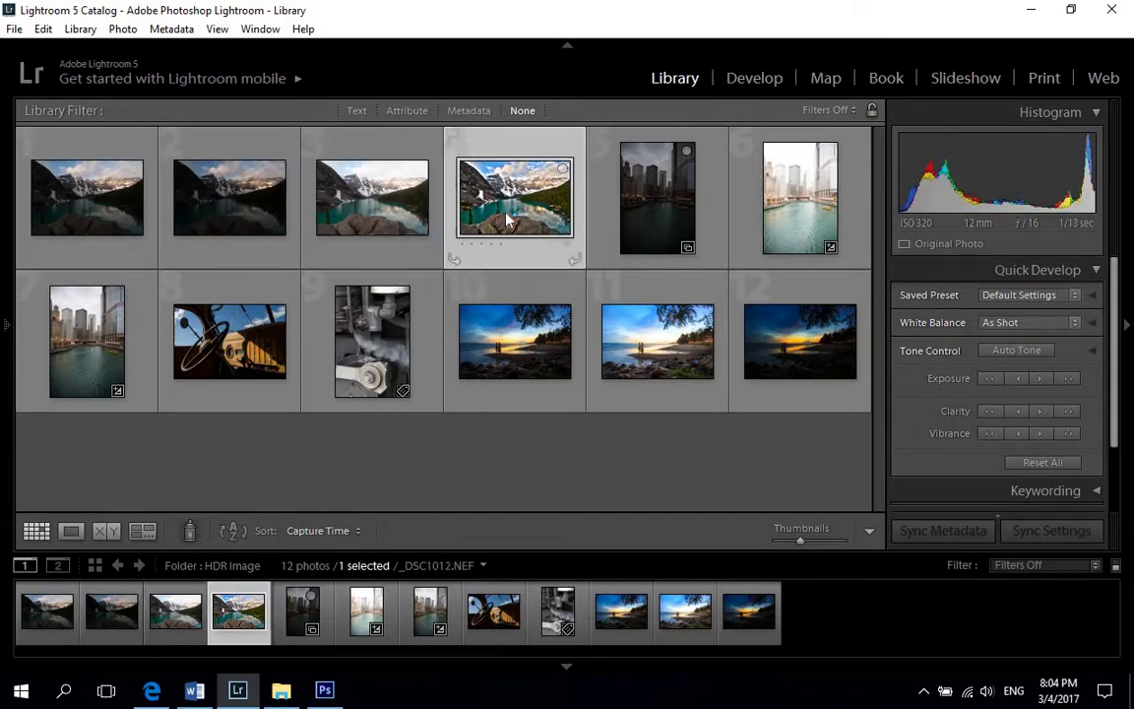
left_click(753, 77)
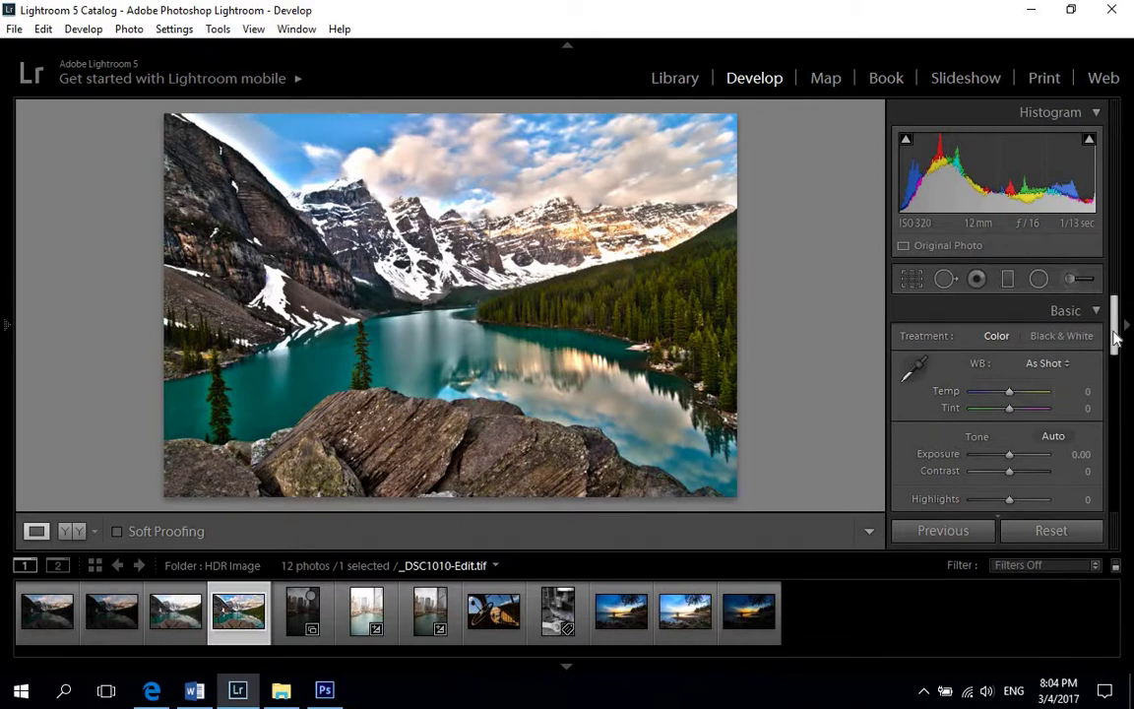
Step: Apply a -31 post-crop vignette in the Effects panel to darken the HDR's corners
mouse_move(1115, 335)
left_mouse_down()
mouse_move(1115, 353)
mouse_move(1116, 319)
left_mouse_up()
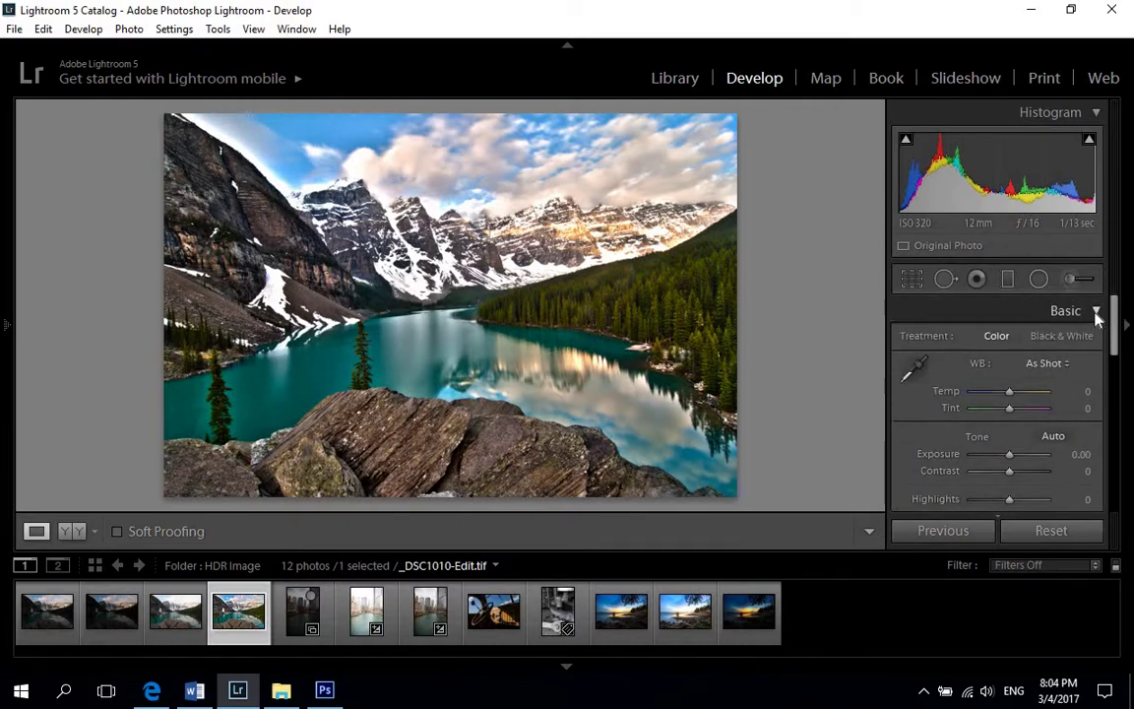
key("ctrl+1")
scroll(1108, 359, "down", 3)
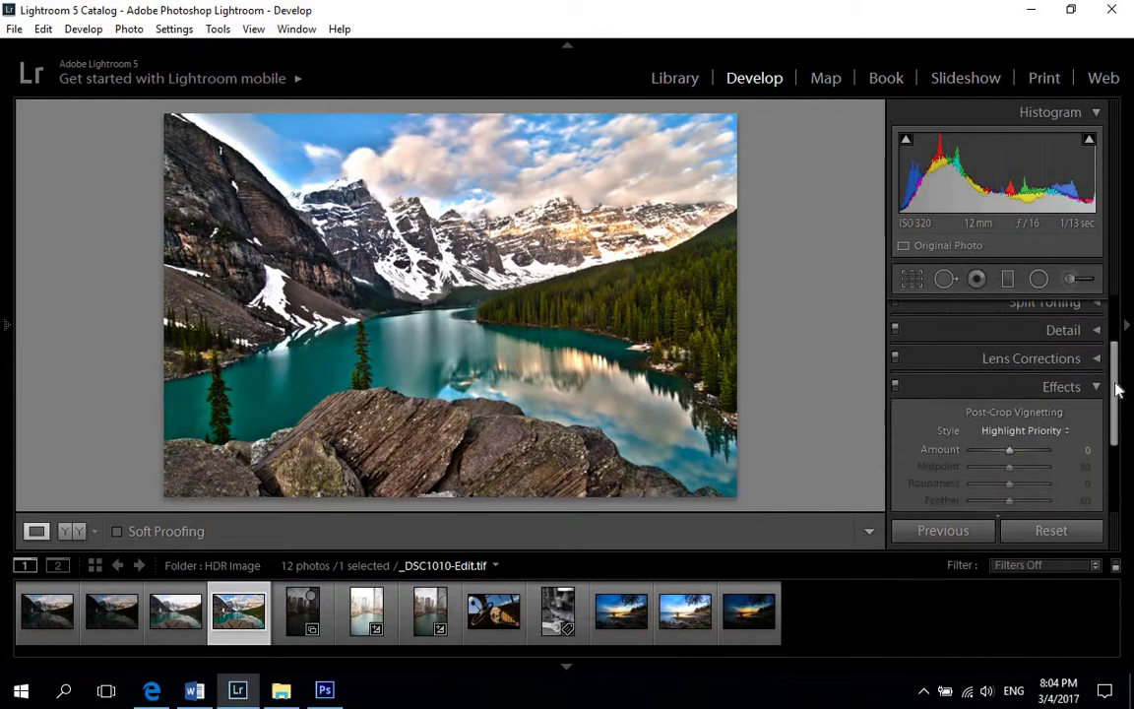
left_click_drag(1009, 394, 995, 398)
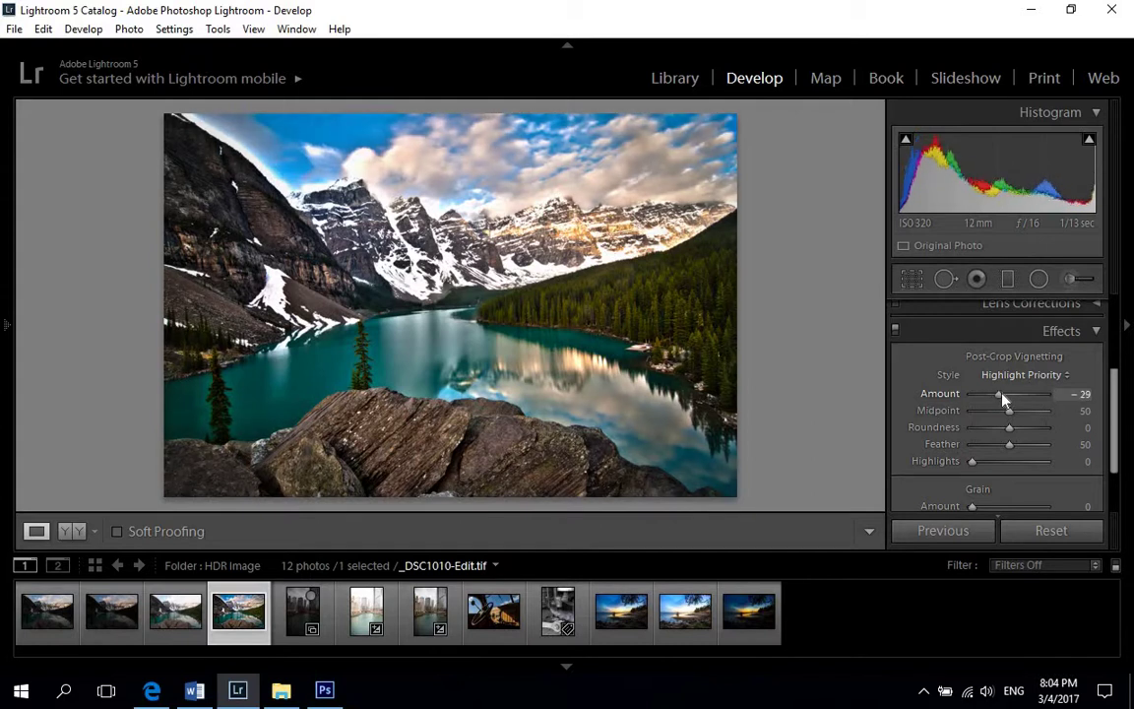
left_click_drag(999, 396, 1003, 396)
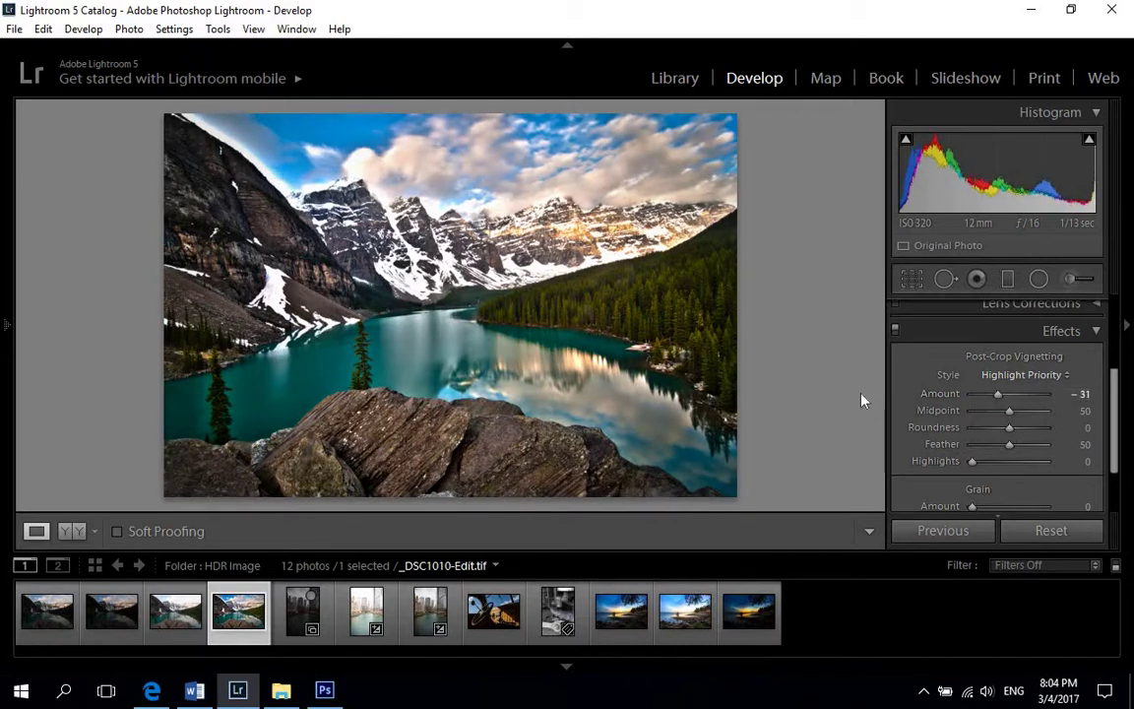